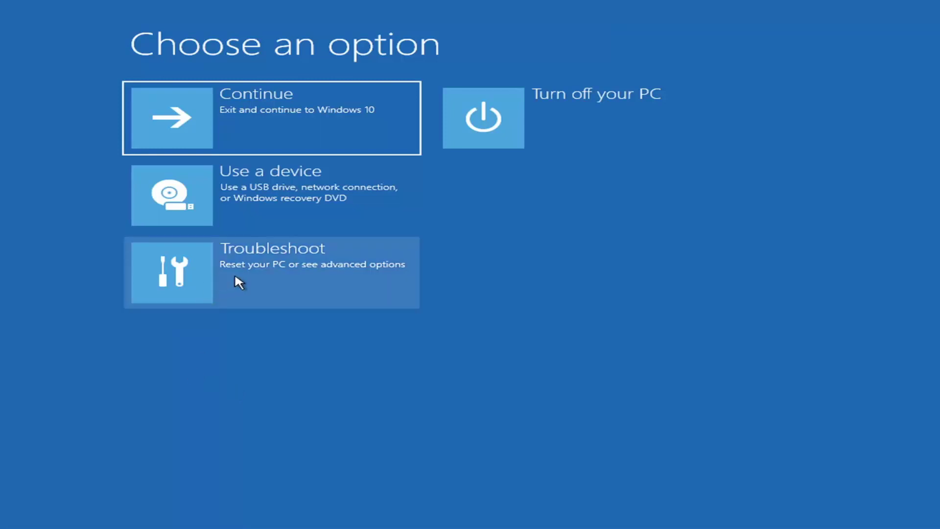
Run Startup Repair from the advanced troubleshooting options and return to the recovery choices
click(359, 273)
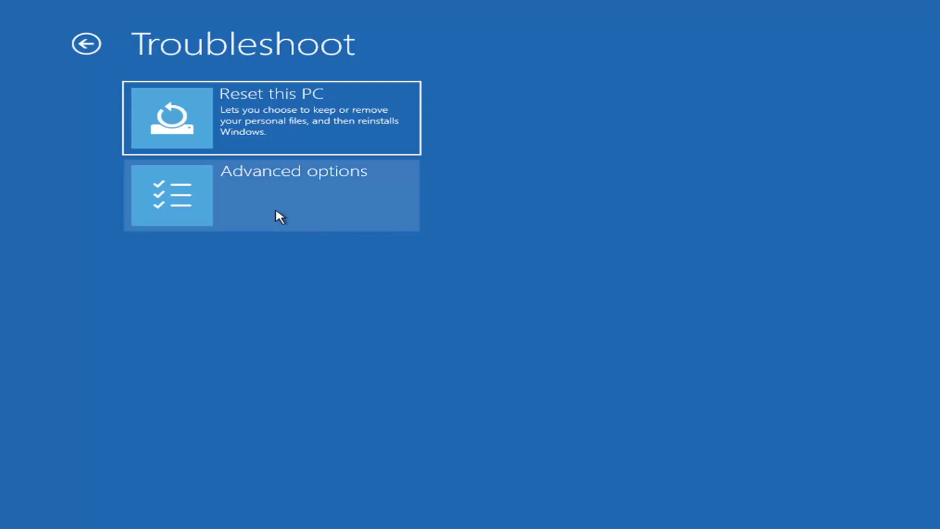
click(291, 195)
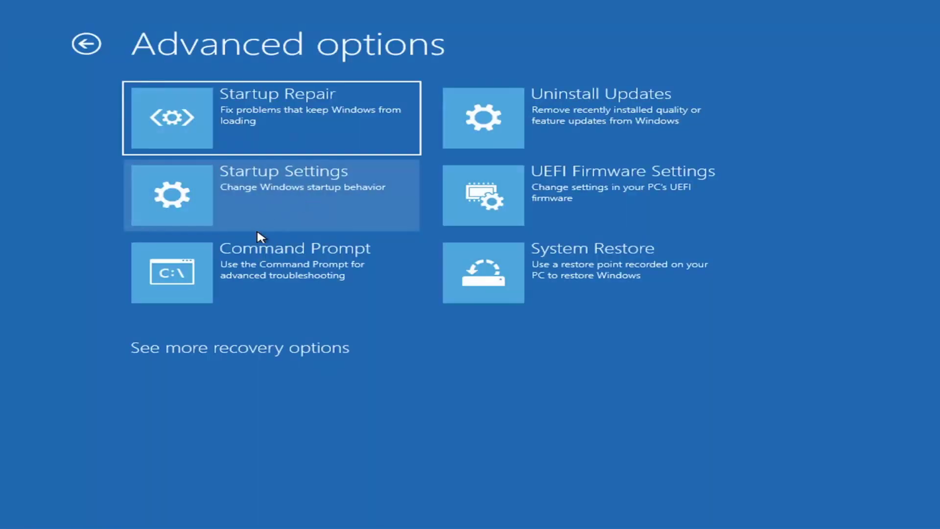
click(253, 126)
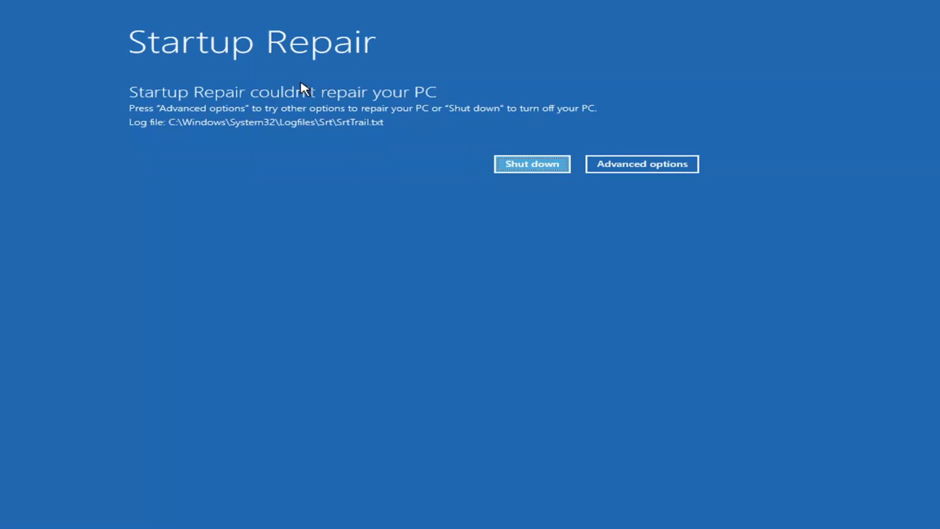
click(654, 163)
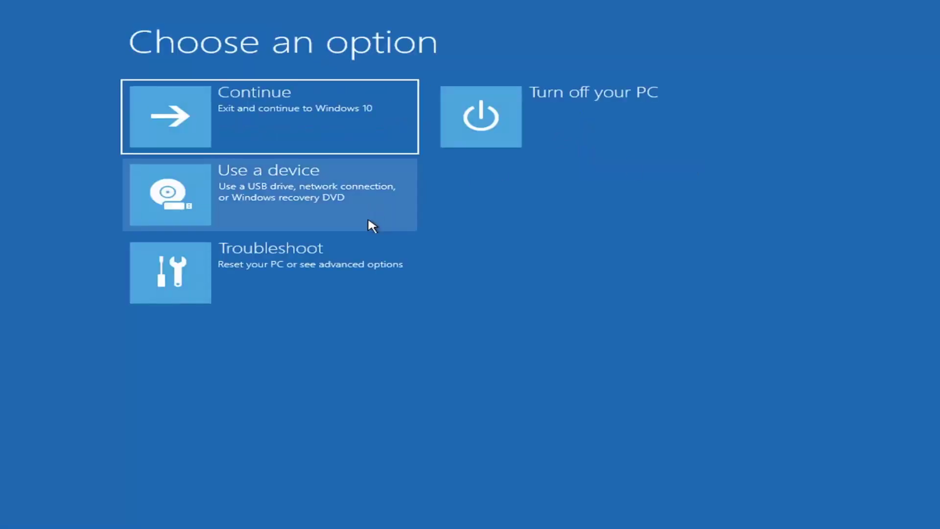
Review the Startup Settings and Uninstall Updates pages under the advanced troubleshooting options
click(233, 277)
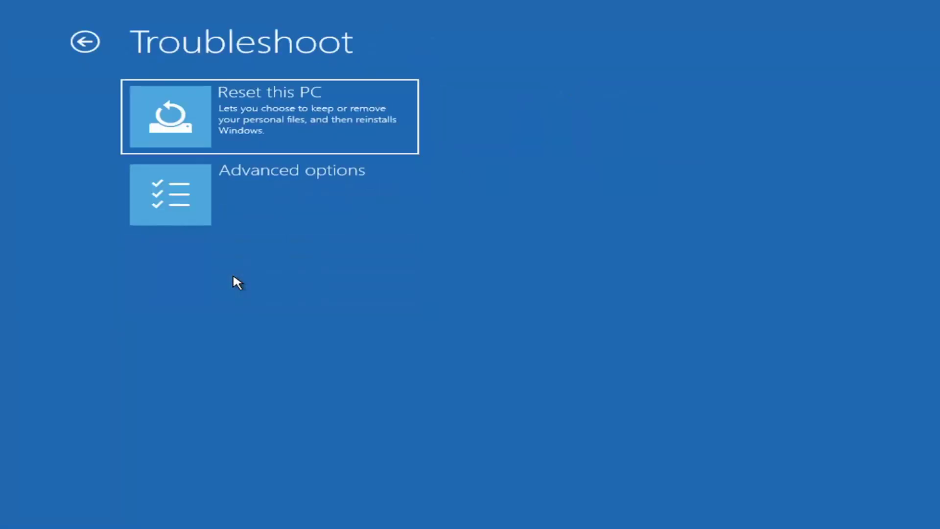
click(243, 200)
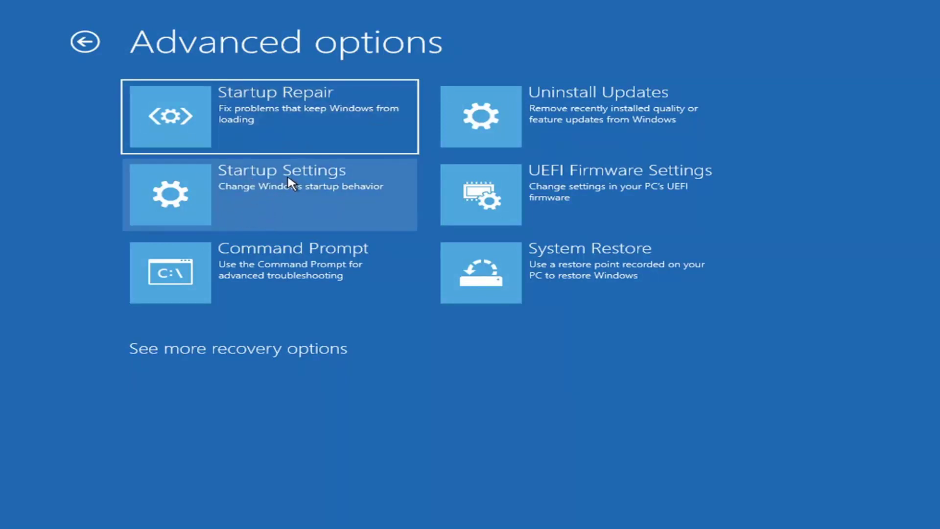
click(241, 193)
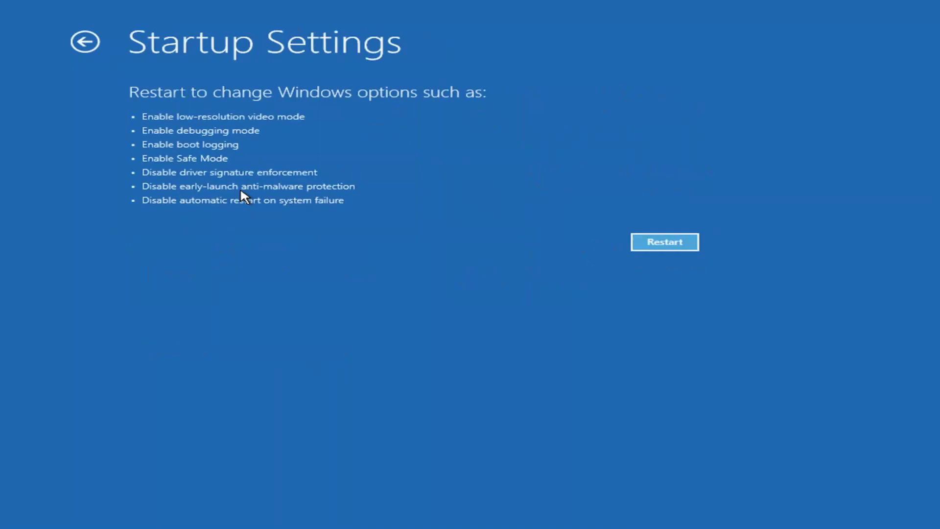
click(660, 249)
click(84, 42)
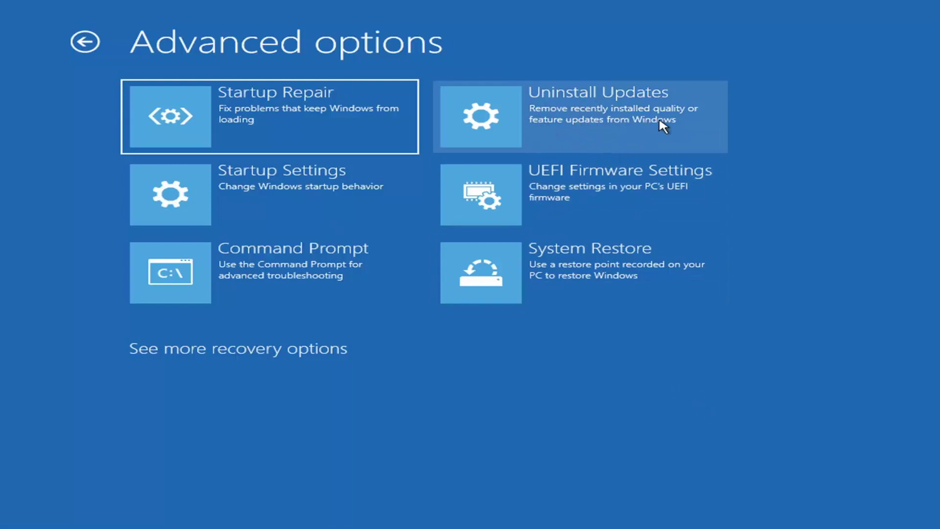
click(547, 116)
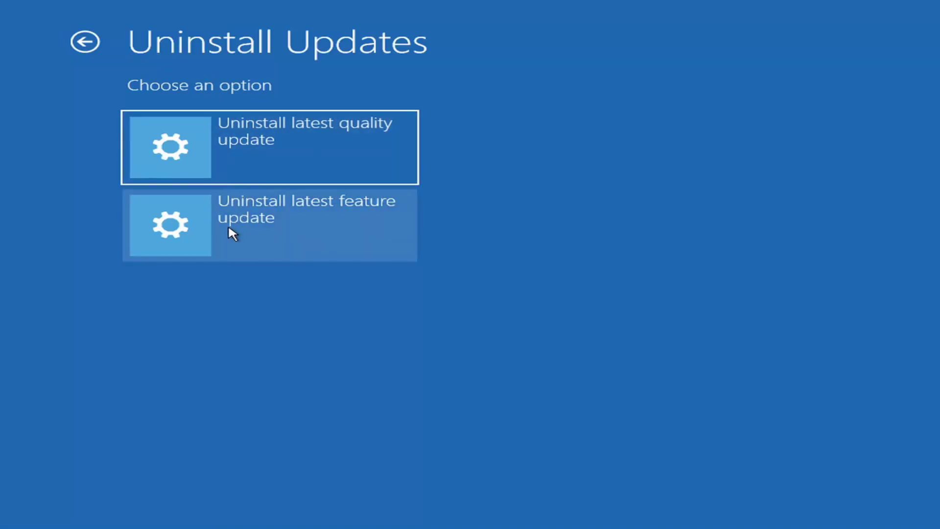
click(88, 40)
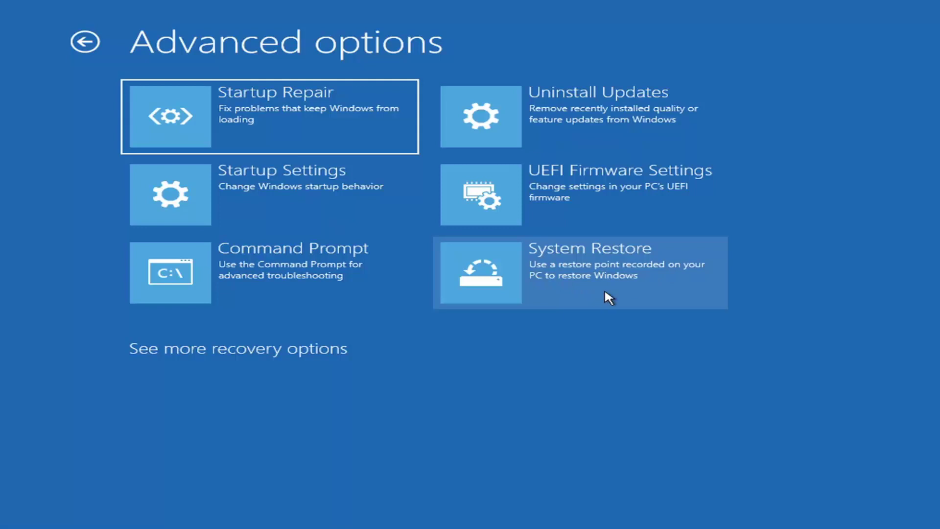
Restore the system to the "Before Updates" restore point of 7/9/2021 12:37:05 PM, restart the computer and dismiss the completion notice
click(631, 294)
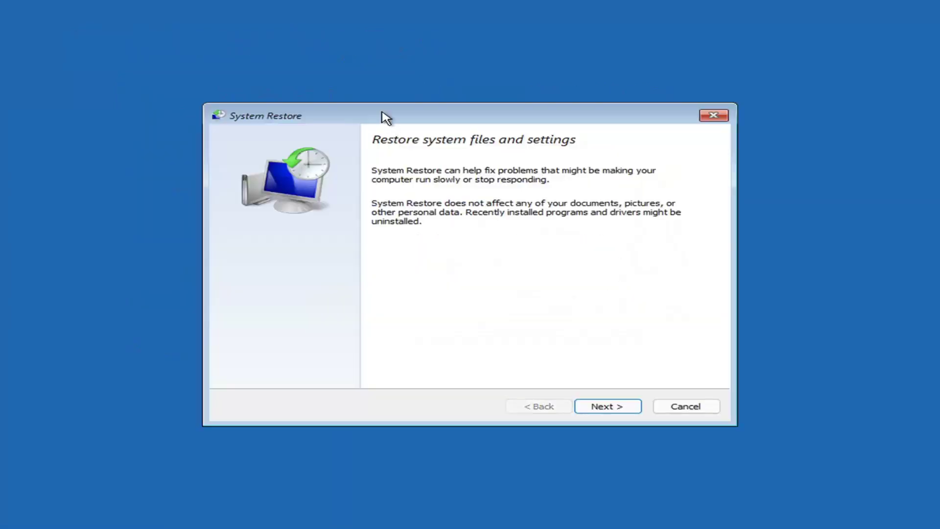
click(598, 406)
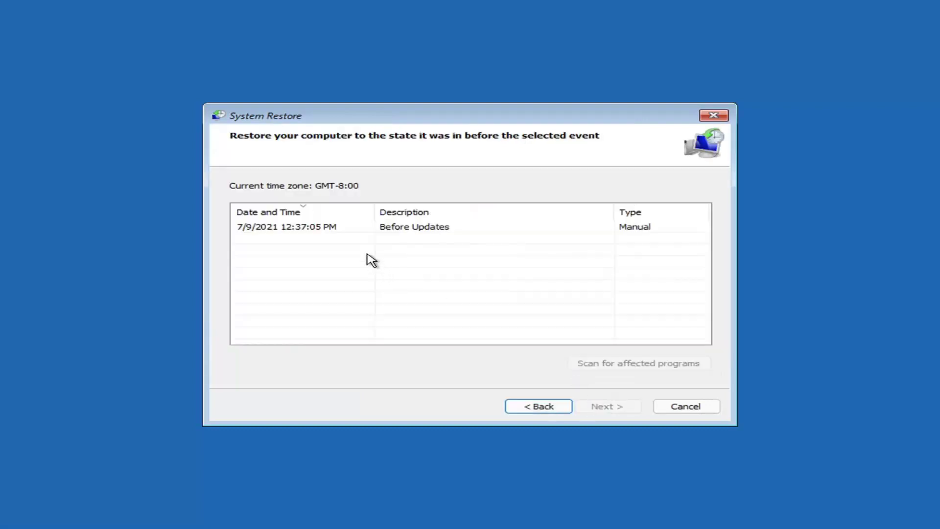
click(290, 229)
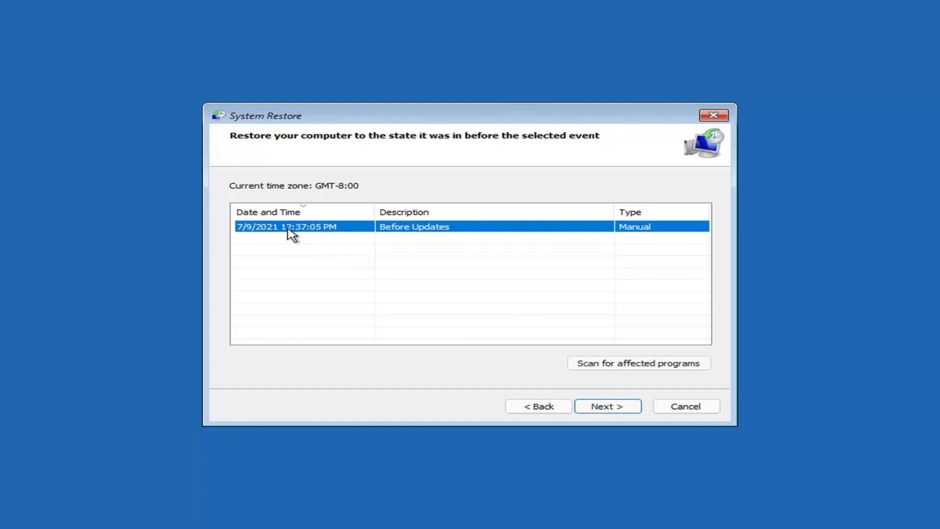
click(618, 409)
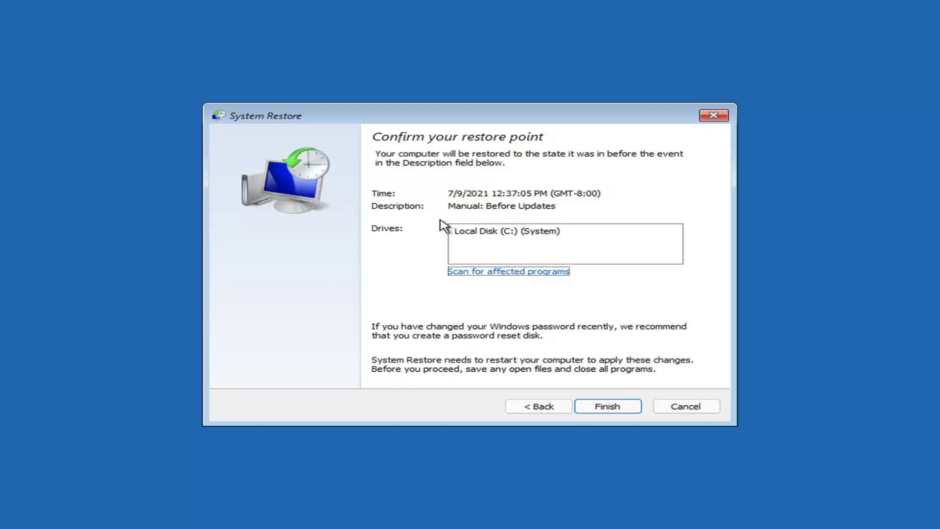
click(607, 410)
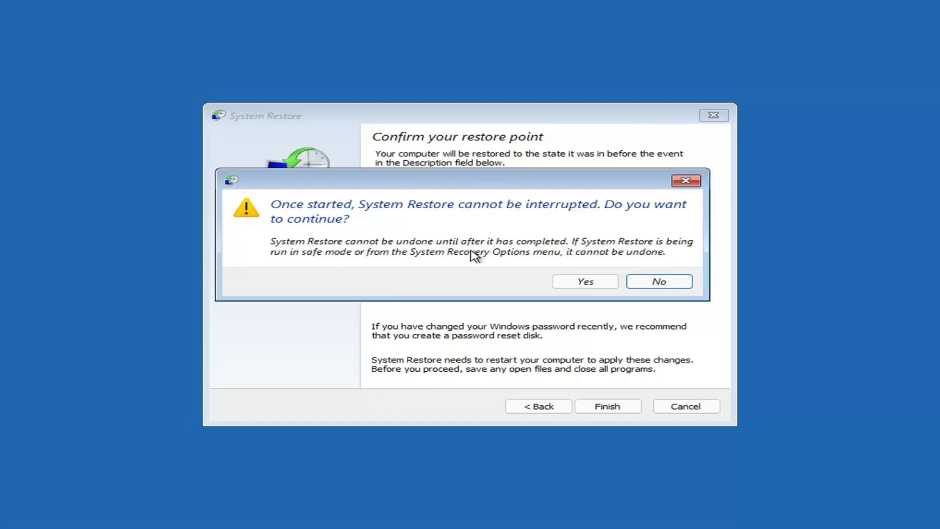
click(583, 284)
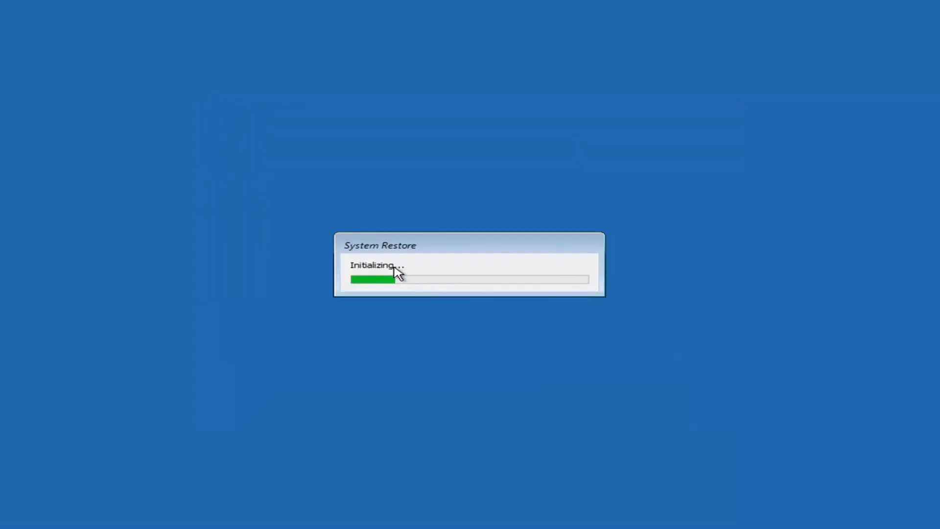
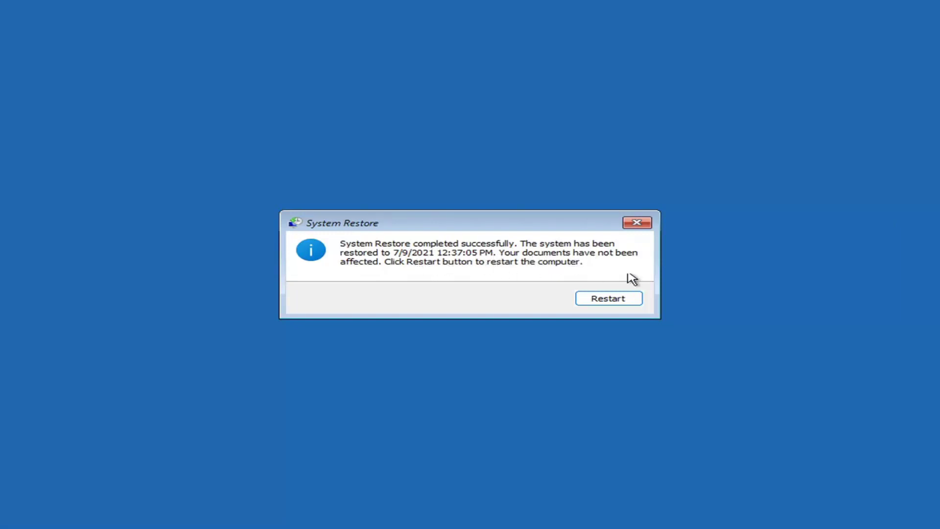
click(602, 301)
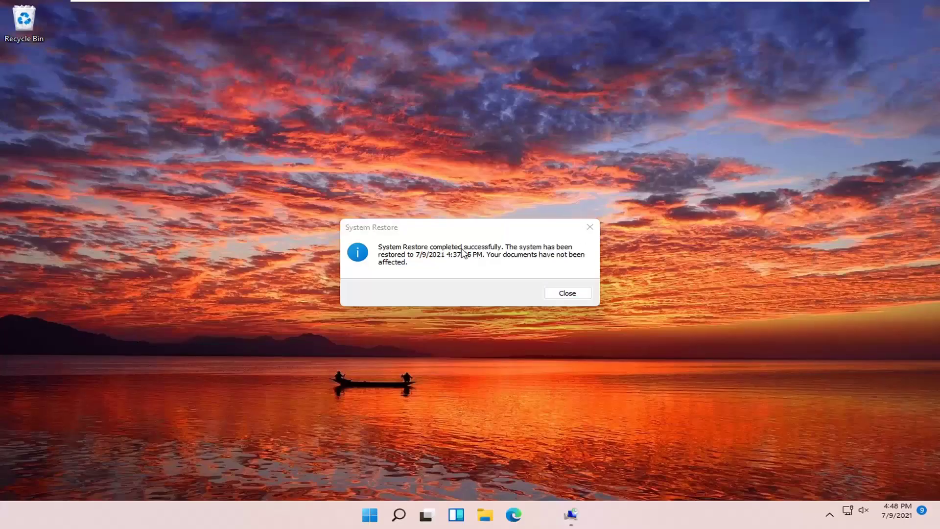
click(590, 226)
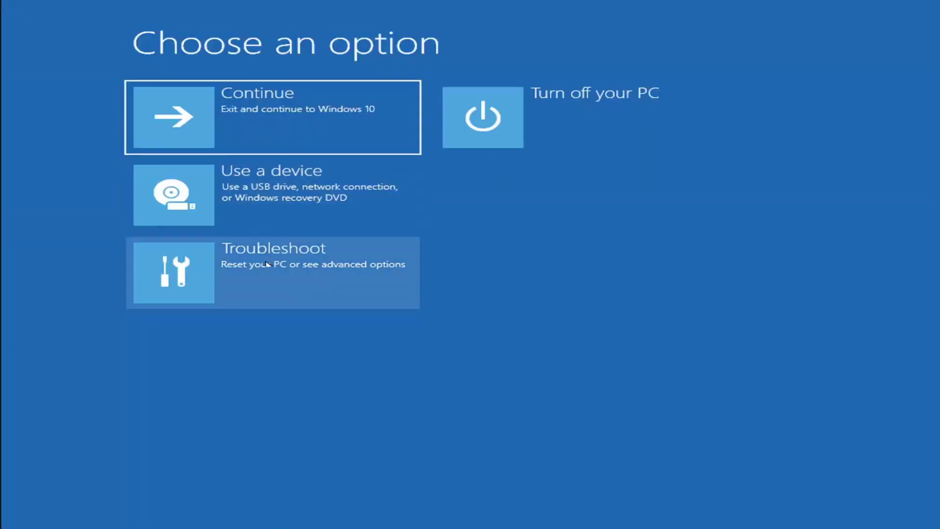
Review the Keep my files and Remove everything choices of Reset this PC, and return to the main recovery choices
click(272, 278)
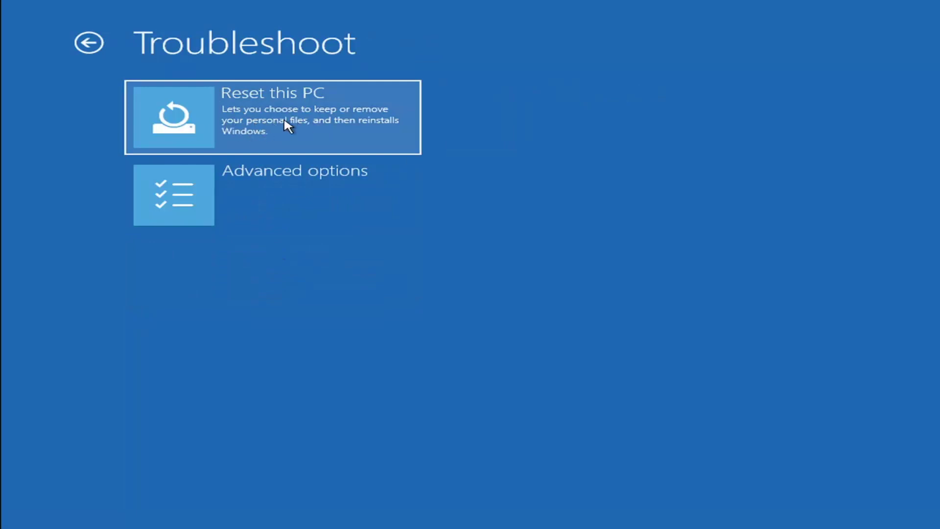
click(307, 130)
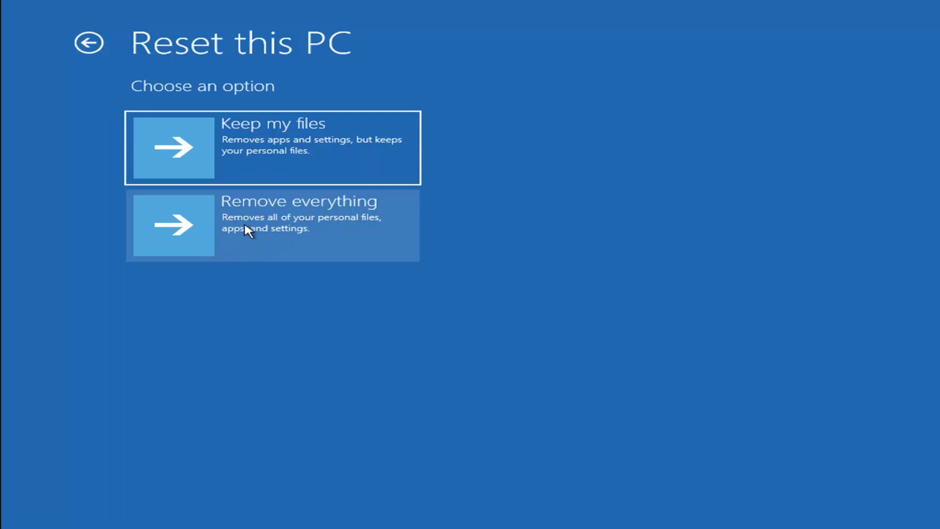
click(264, 132)
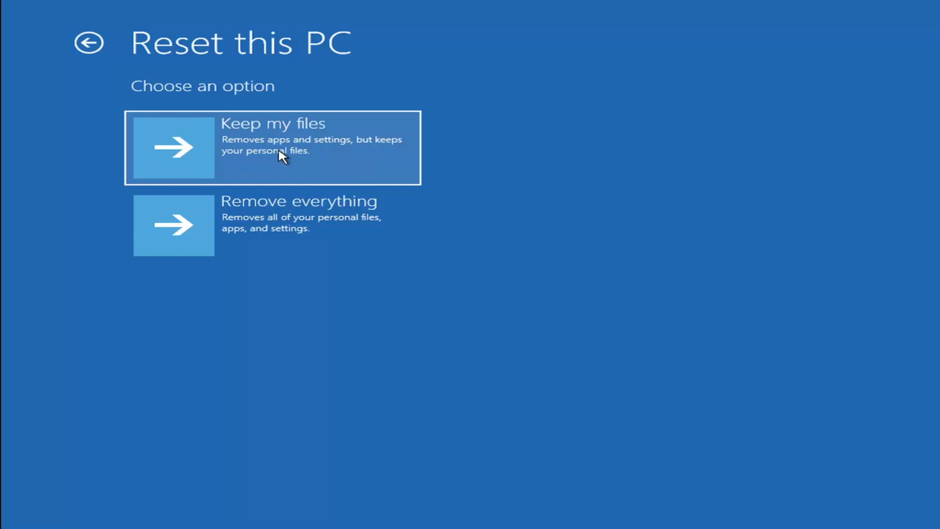
click(97, 44)
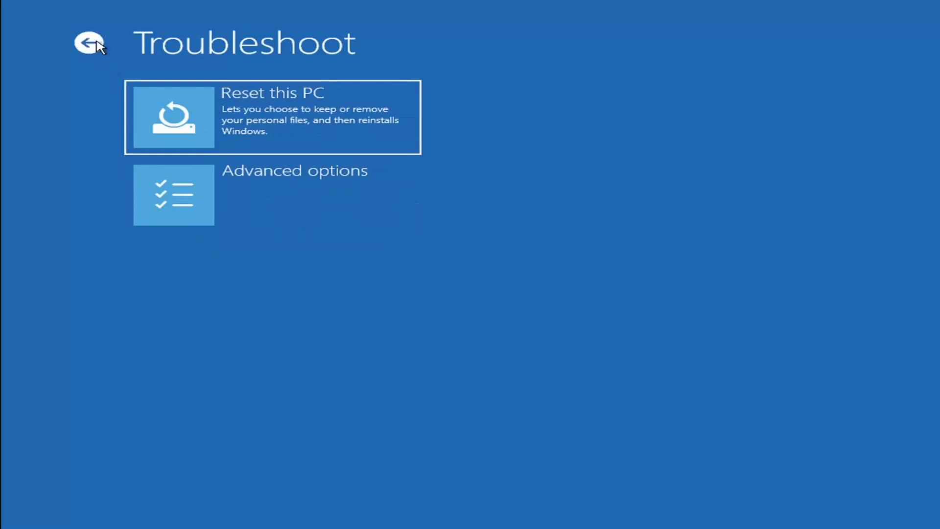
click(97, 44)
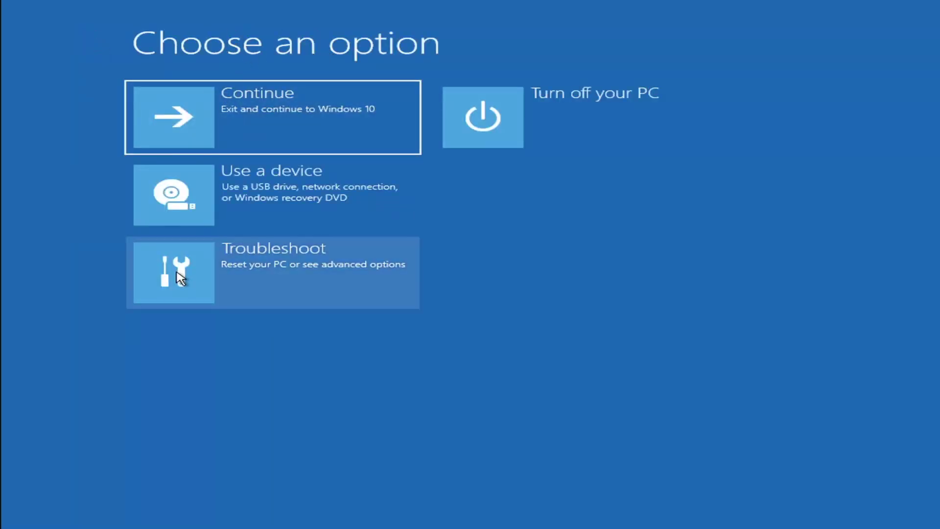
Open Command Prompt from the advanced troubleshooting options
click(284, 273)
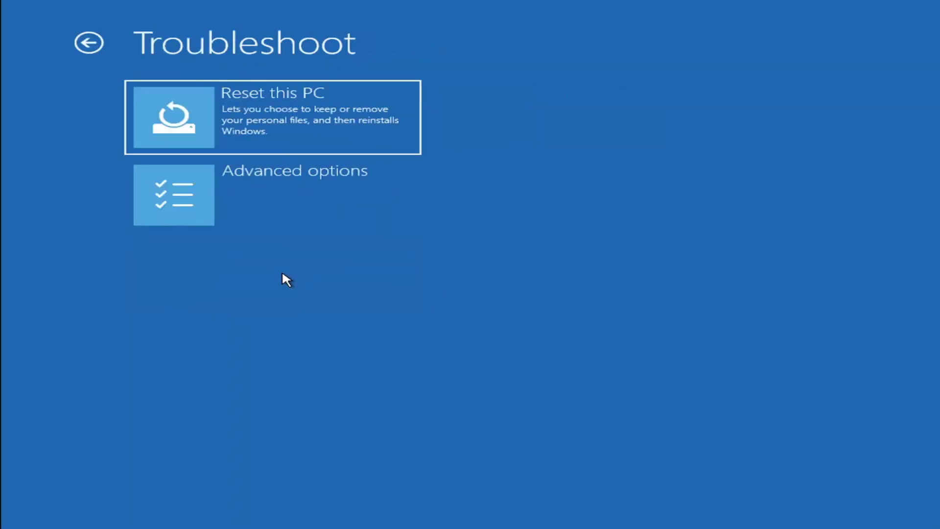
click(281, 200)
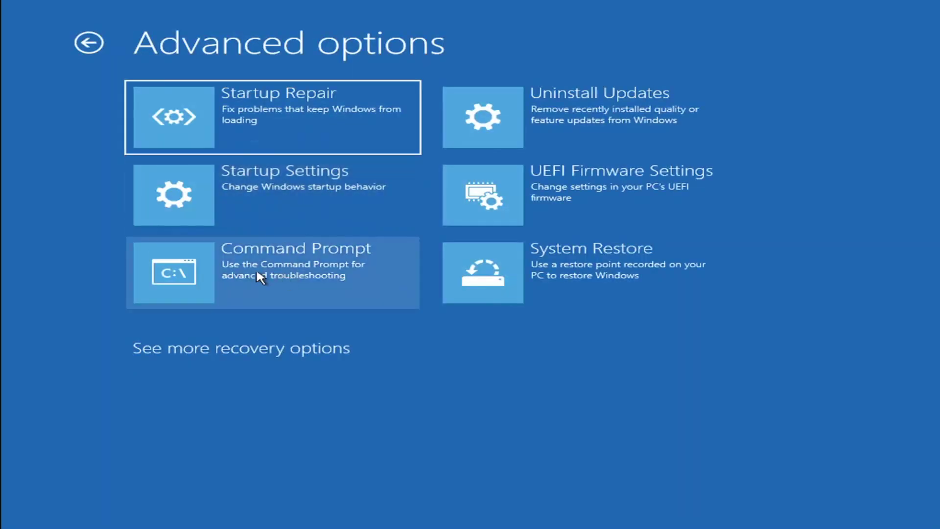
click(251, 282)
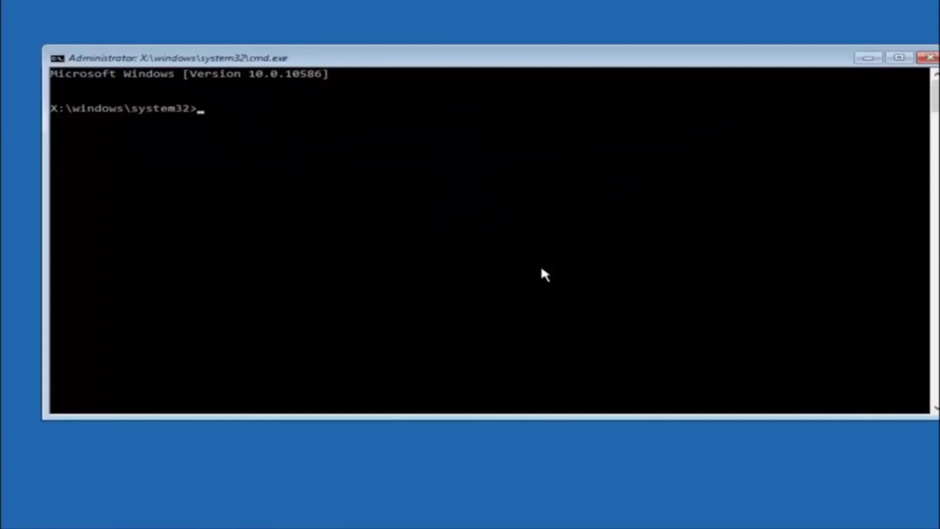
Switch to drive C: in the command prompt and list its root contents with dir
text(c:)
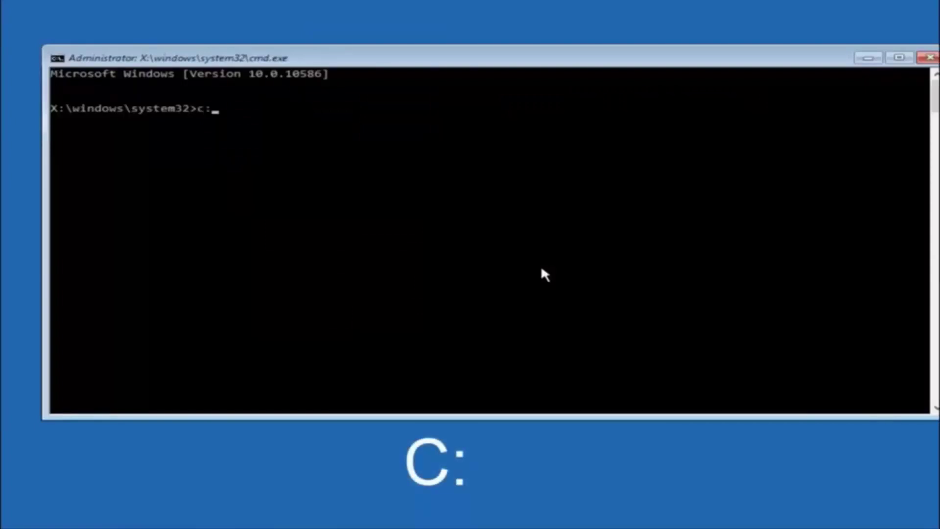
key(Return)
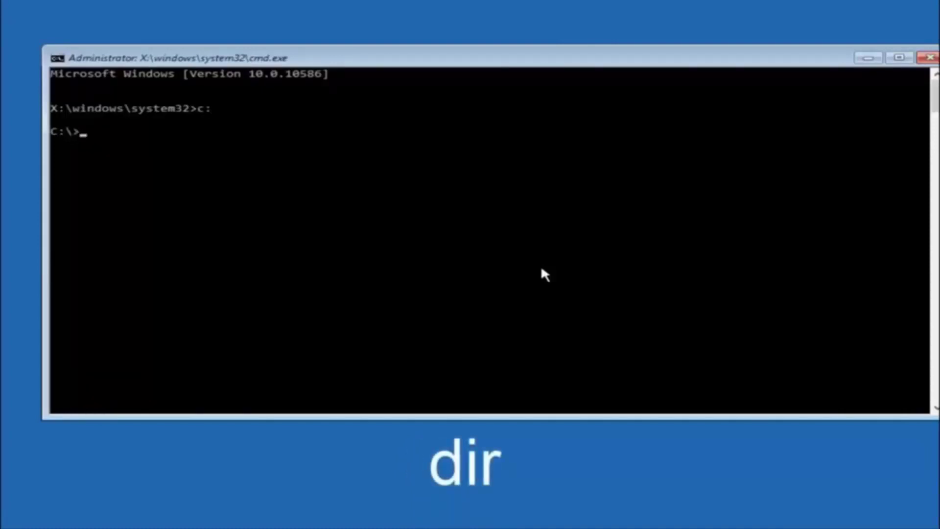
text(dir)
key(Return)
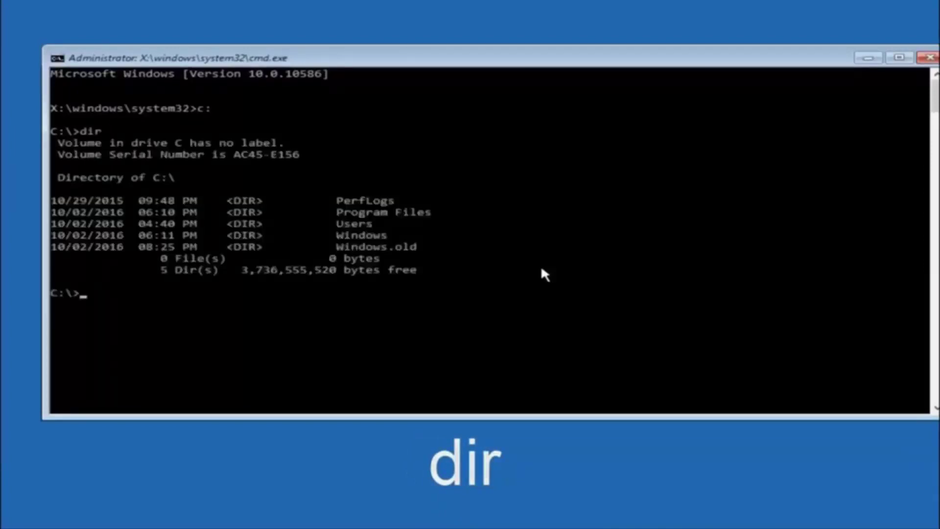
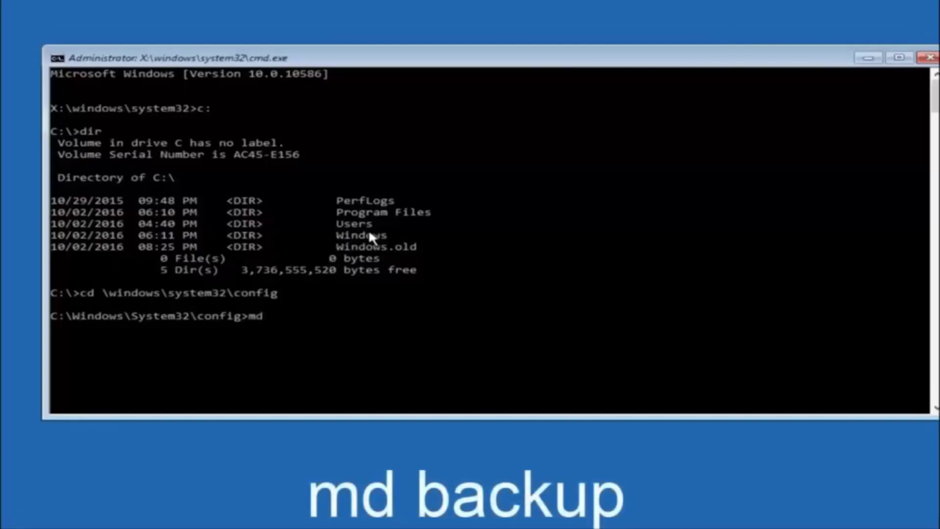
Create a folder named backup in C:\Windows\System32\config and copy all files (*.*) from config into it
text(ckup)
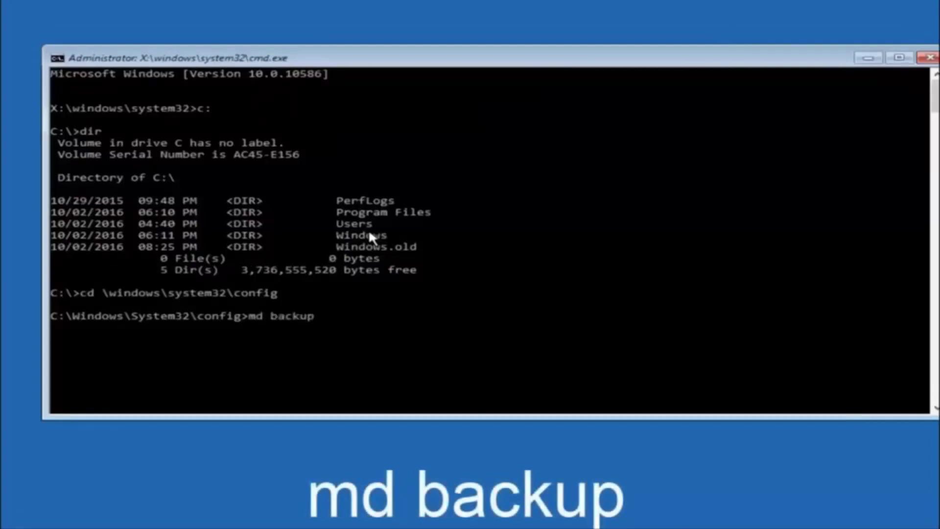
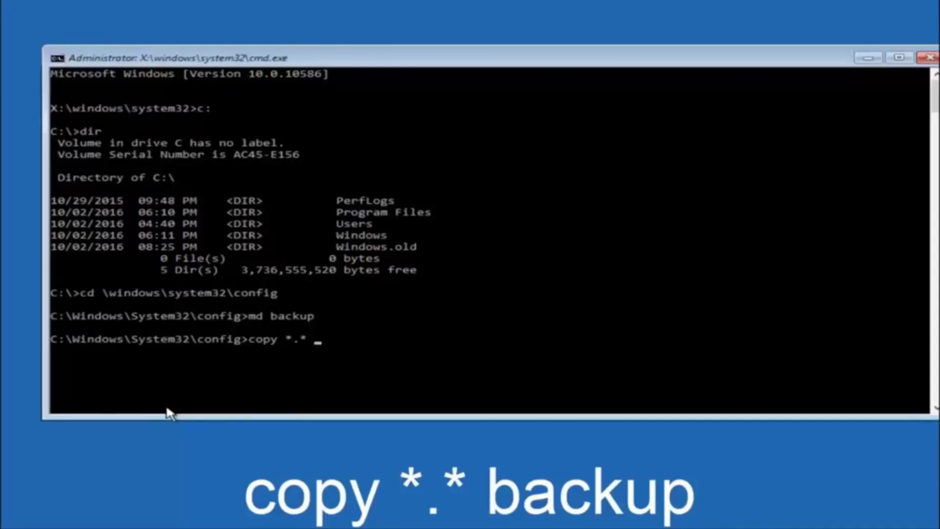
text( backup)
key(Return)
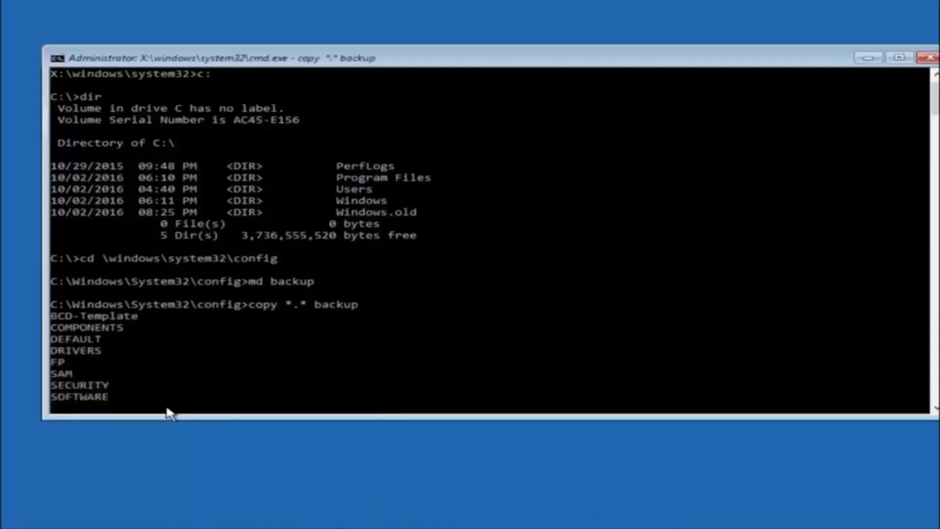
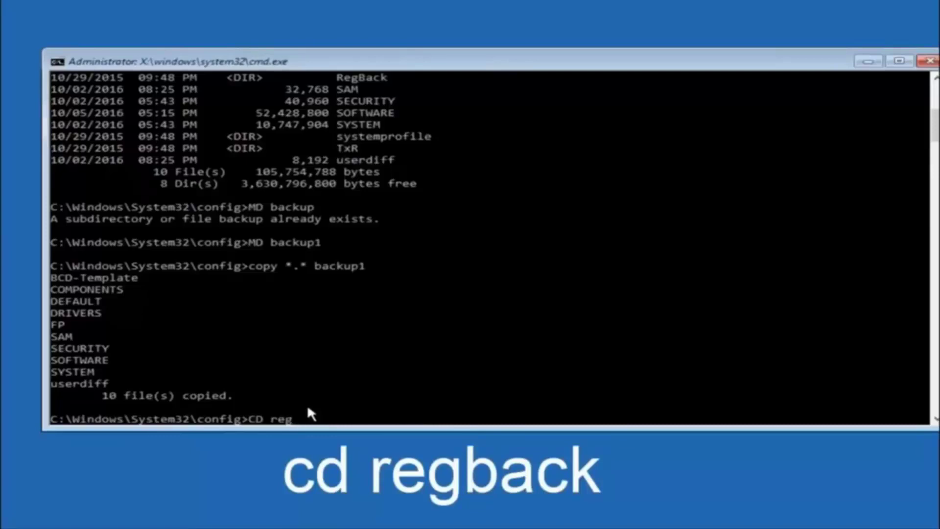
Change to the RegBack folder inside C:\Windows\System32\config and list its contents with dir
text(ck)
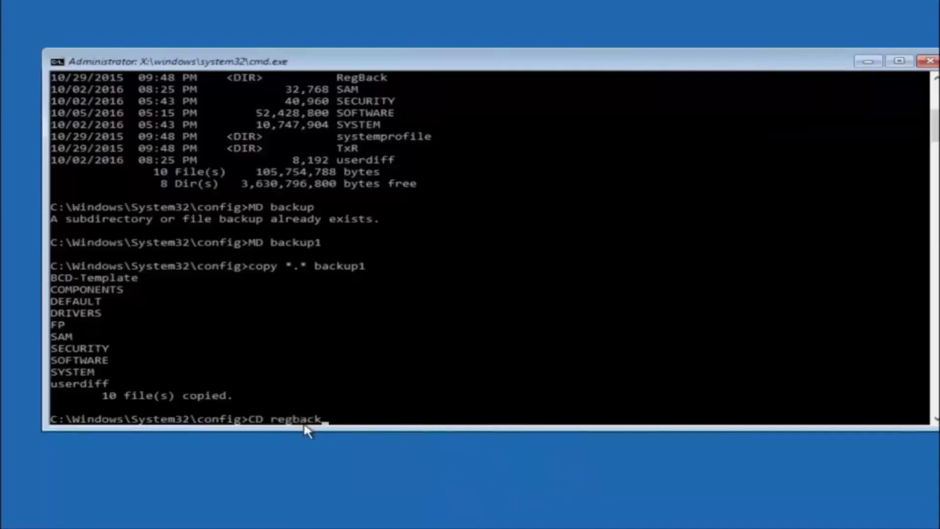
key(Return)
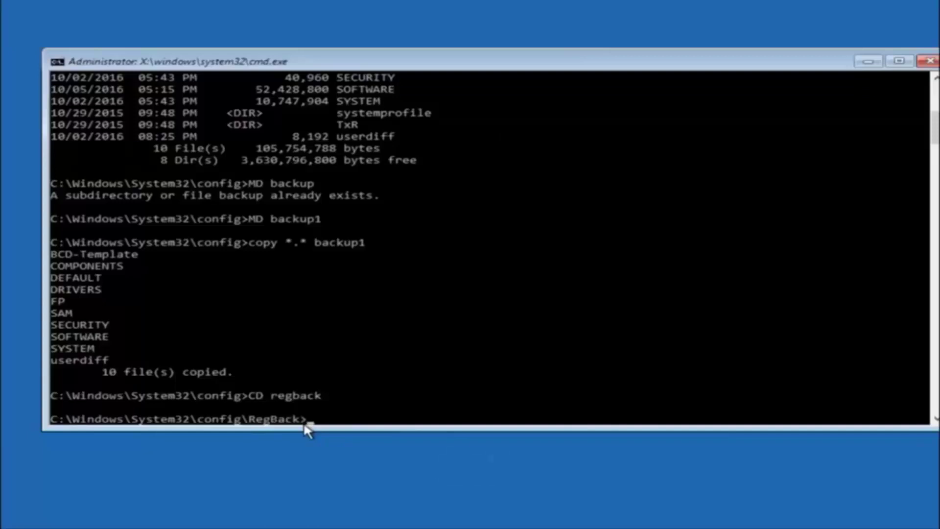
text(dir)
key(Return)
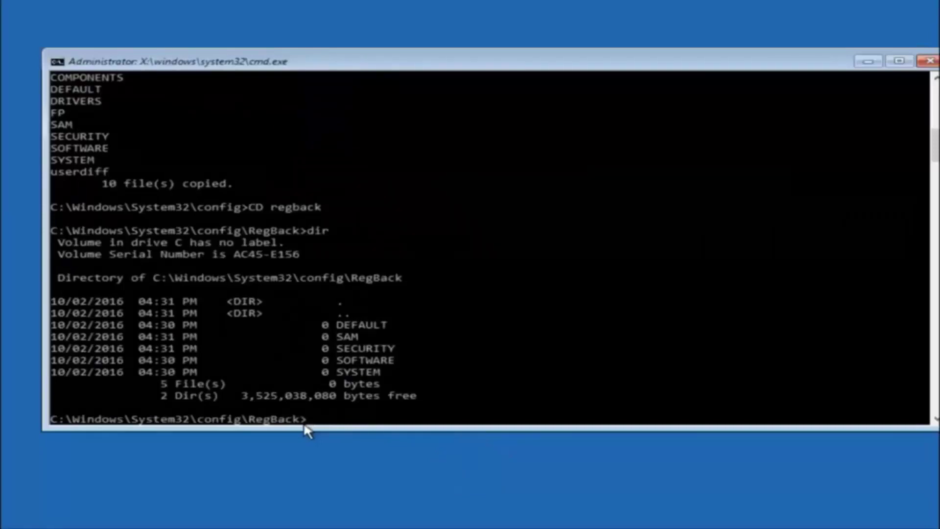
Copy all RegBack files (*.*) into the parent config folder, overwriting all existing ones, and close the command prompt
text(co)
text(py *.* ..)
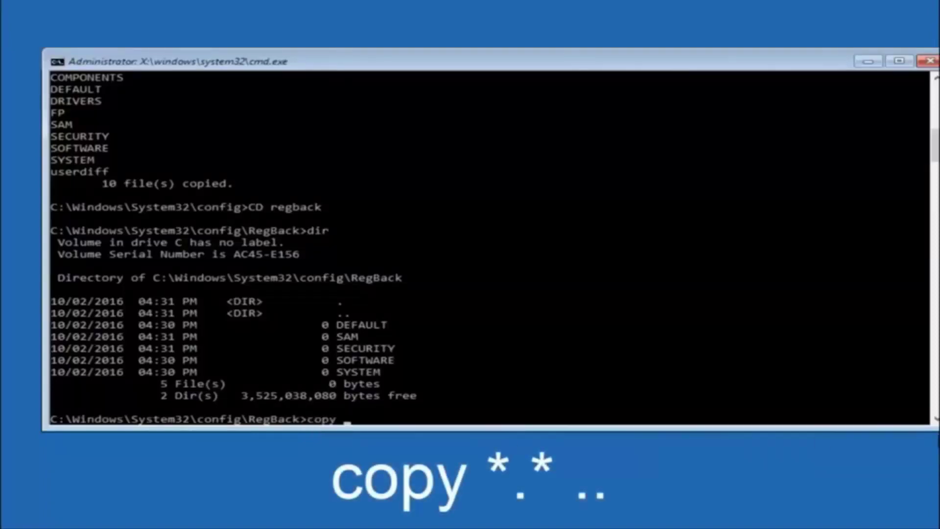
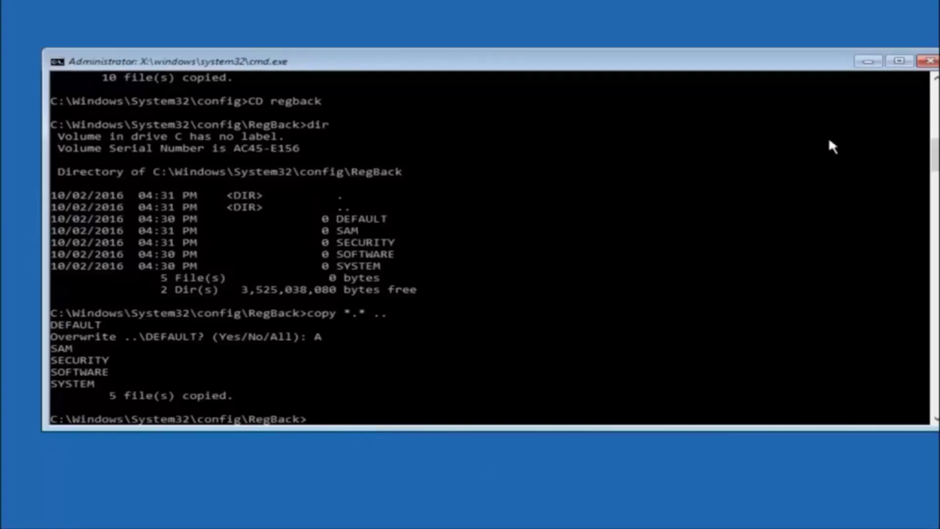
click(929, 61)
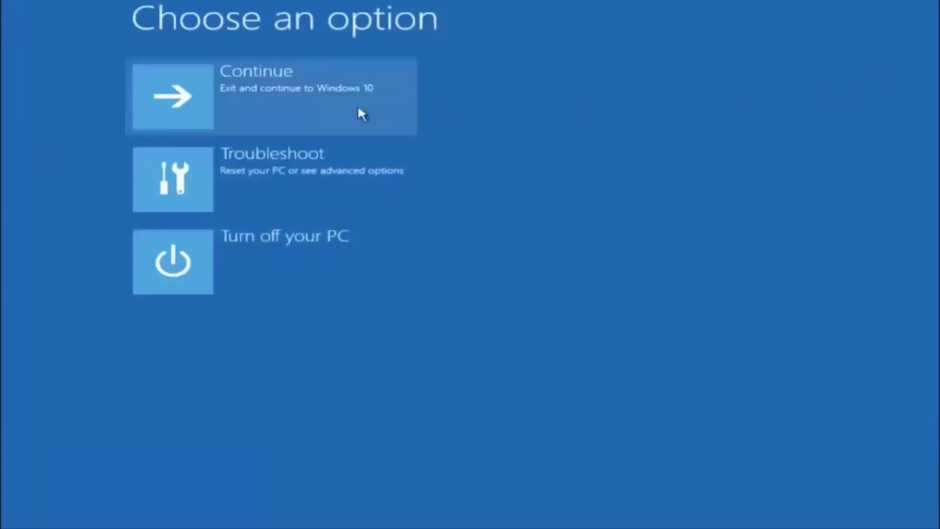